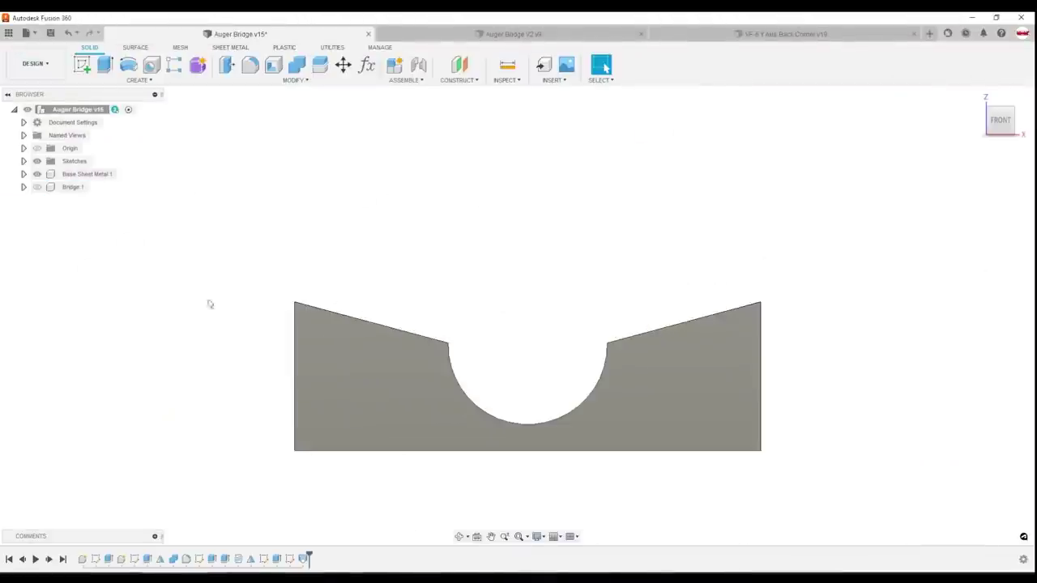
# - Reopen the base profile sketch to check its 15° slope angle, then activate Bridge 1
pyautogui.click(97, 562)
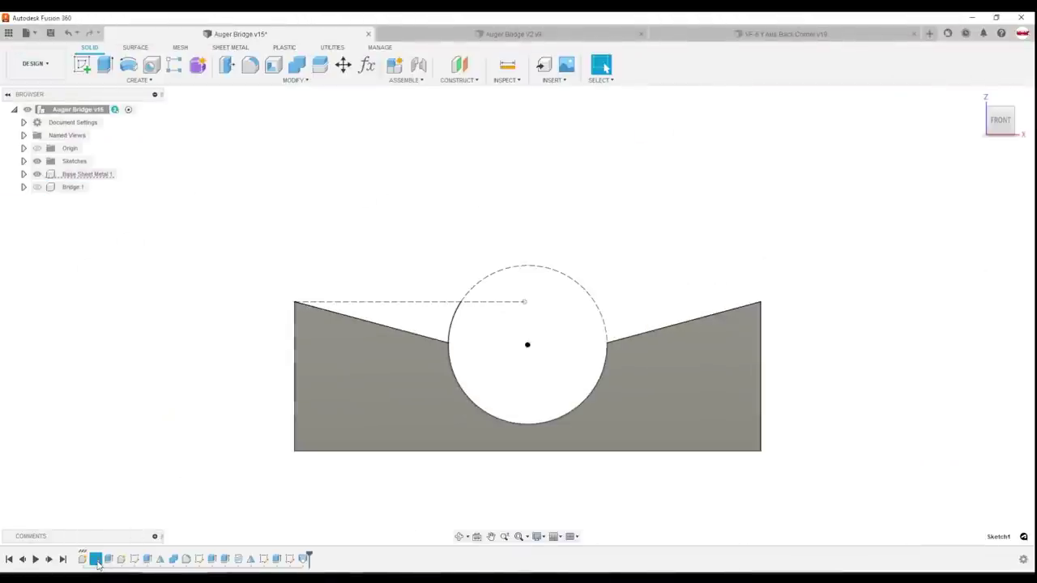
pyautogui.rightClick(96, 562)
pyautogui.click(138, 499)
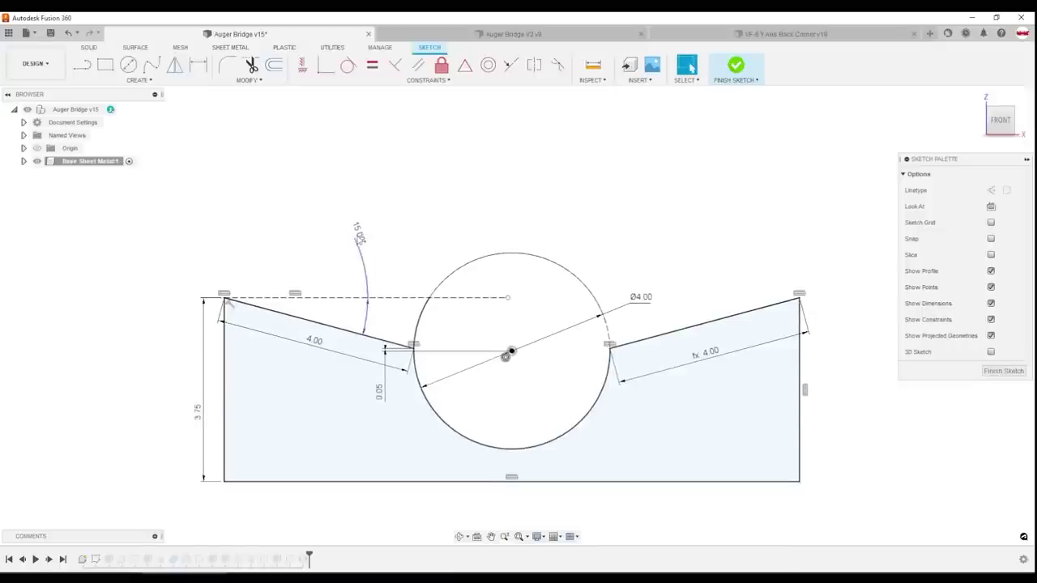
pyautogui.click(357, 237)
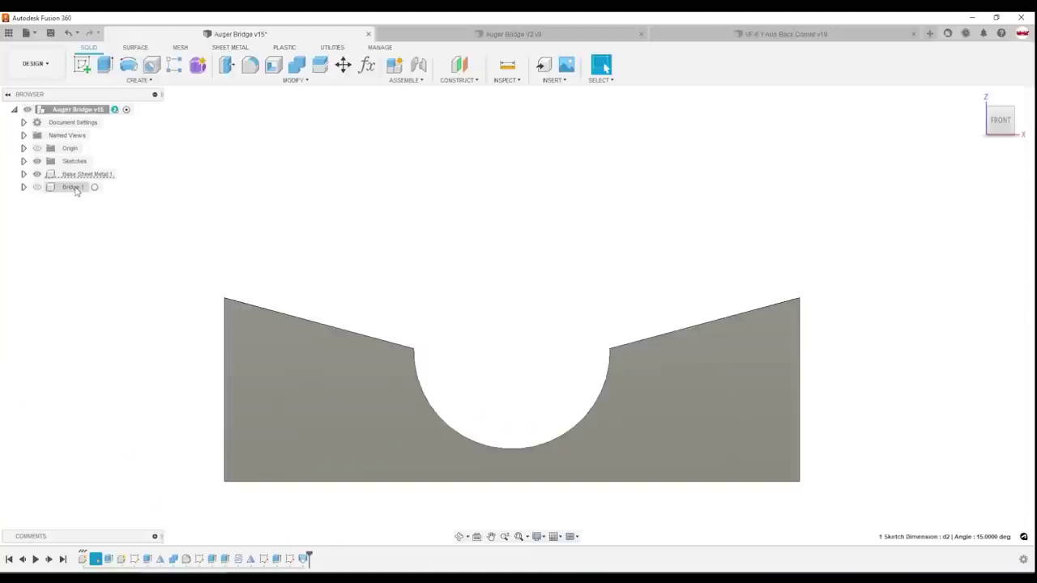
pyautogui.doubleClick(74, 187)
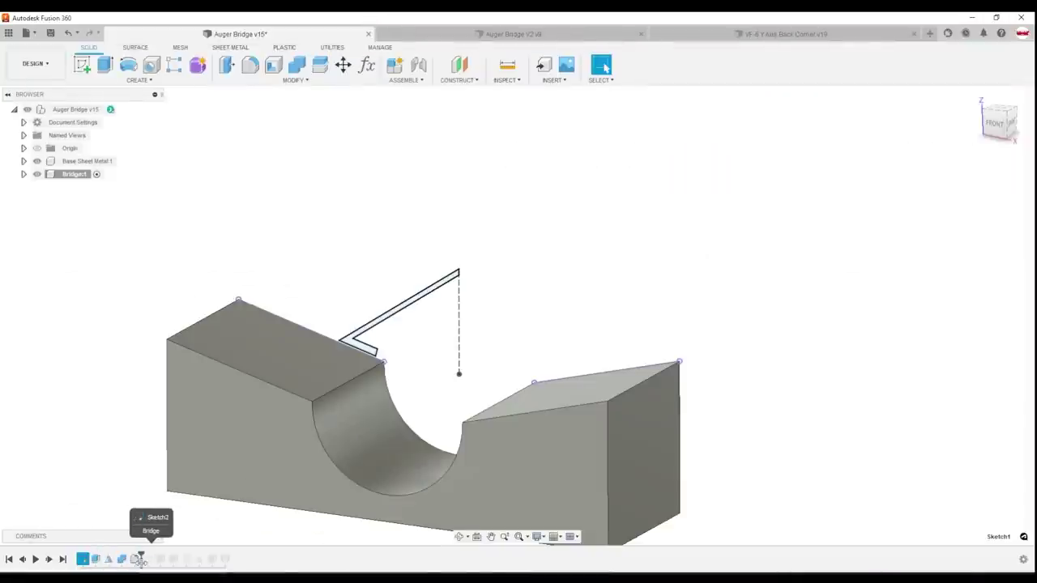
# - Scrub the history through the first and second flanges and view the bridge from back and right
pyautogui.moveTo(140, 559); pyautogui.dragTo(102, 560)
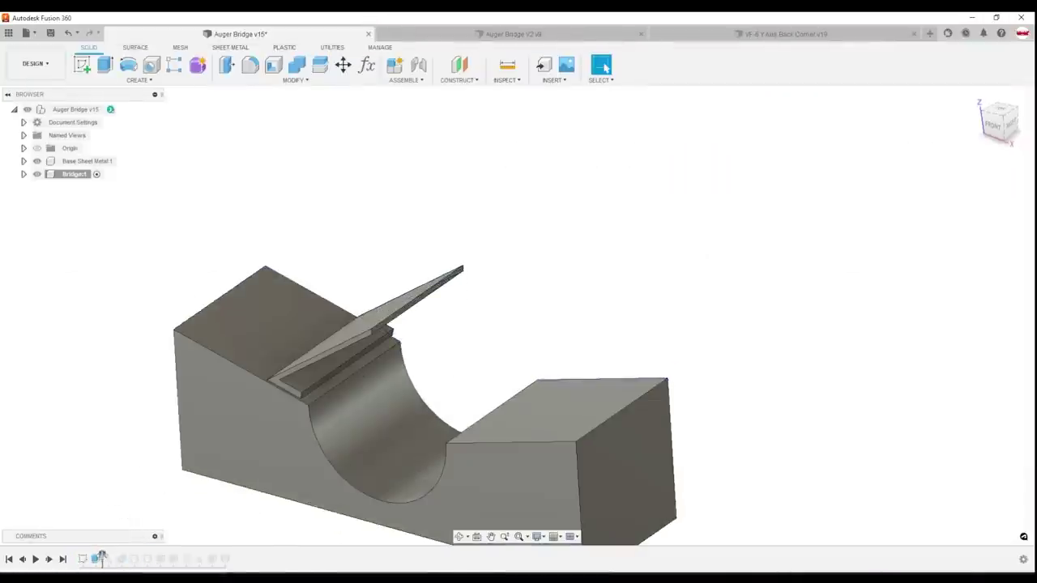
pyautogui.moveTo(101, 557); pyautogui.dragTo(113, 561)
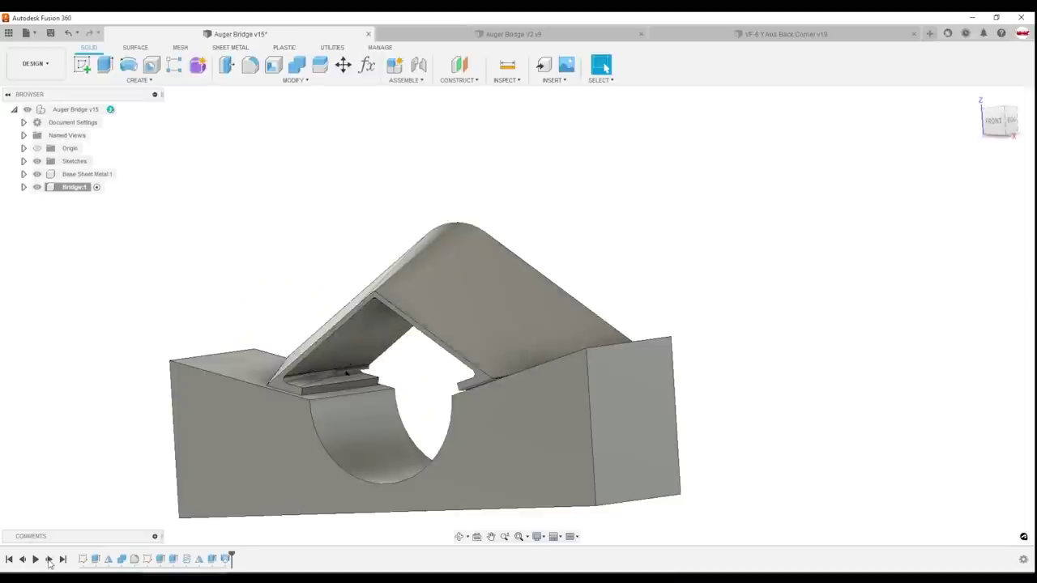
pyautogui.keyDown('shift'); pyautogui.moveTo(500, 297); pyautogui.dragTo(414, 267, button='middle'); pyautogui.keyUp('shift')
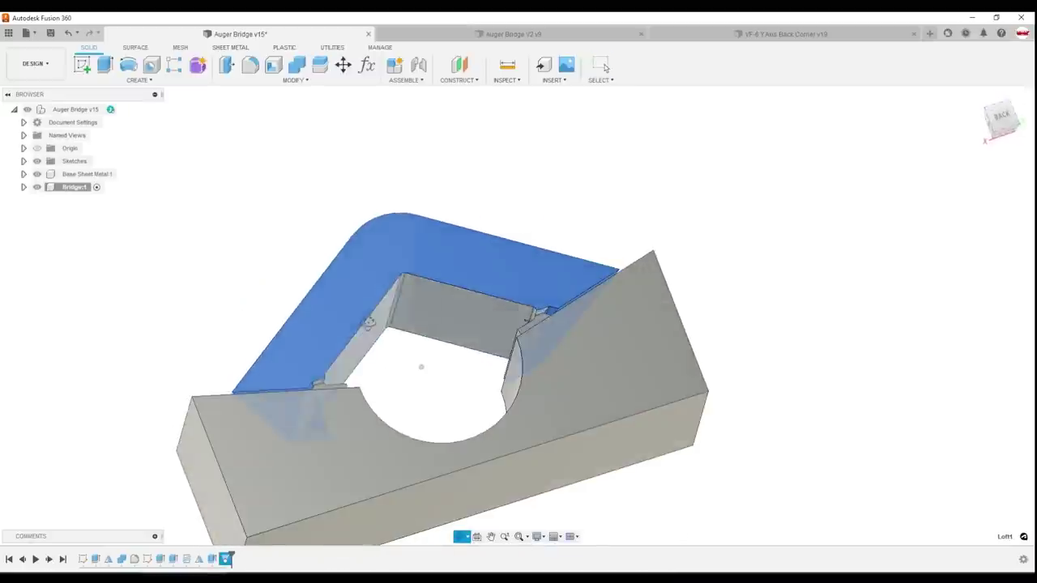
pyautogui.press('Escape')
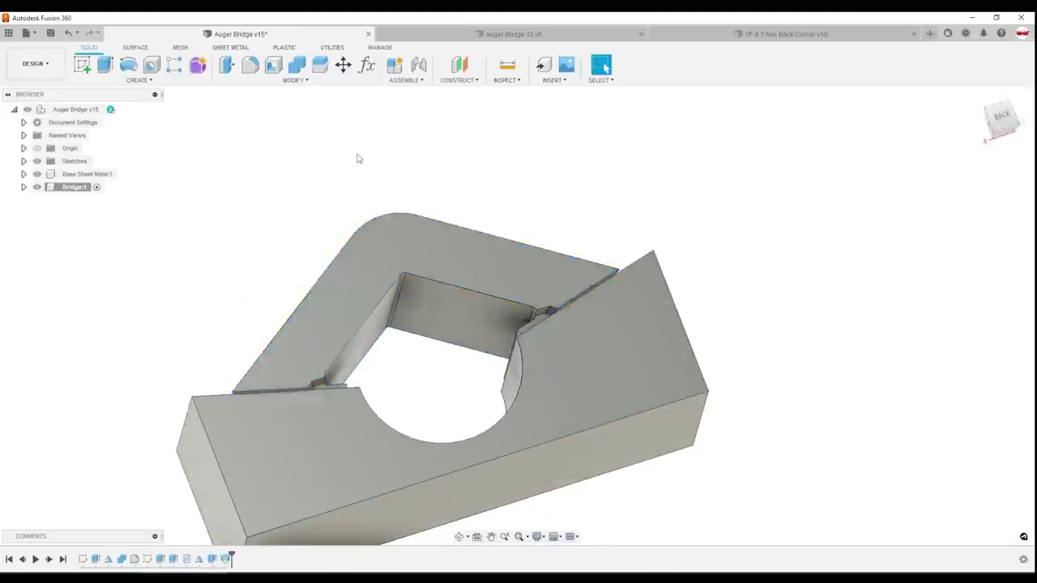
pyautogui.keyDown('shift'); pyautogui.moveTo(359, 157); pyautogui.dragTo(112, 536, button='middle'); pyautogui.keyUp('shift')
# - Edit and finish the bridge's first sketch, then switch to the Auger Bridge V2 v9 design
pyautogui.rightClick(83, 560)
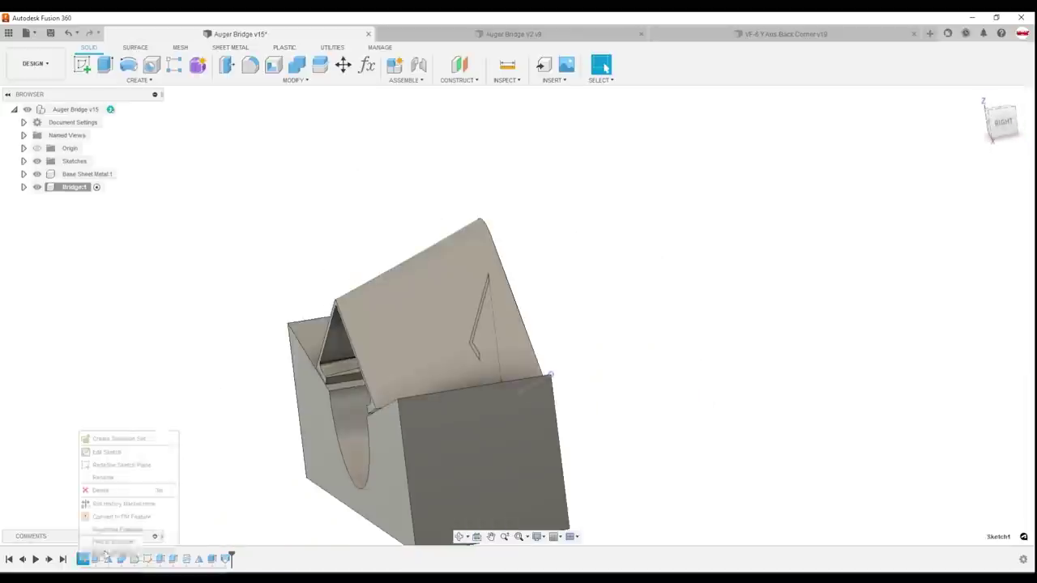
pyautogui.click(113, 452)
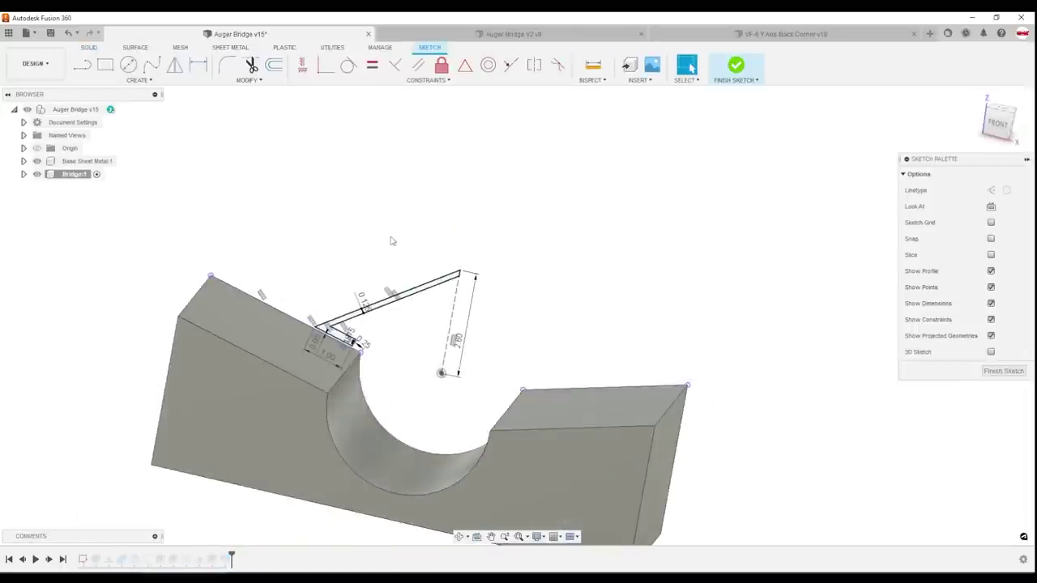
pyautogui.click(996, 371)
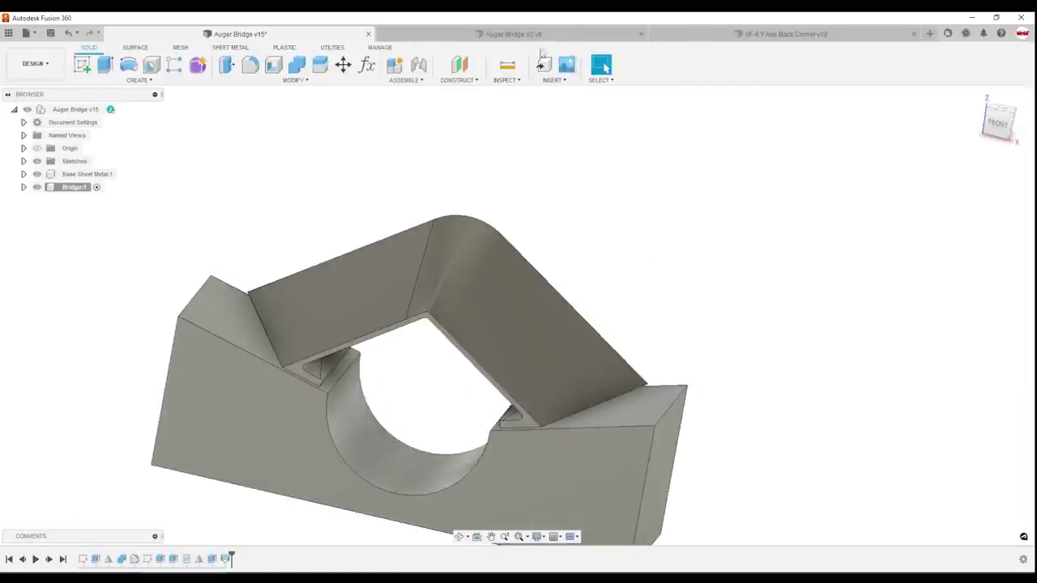
pyautogui.hotkey('ctrl', 'Tab')
pyautogui.hotkey('ctrl', 'z')
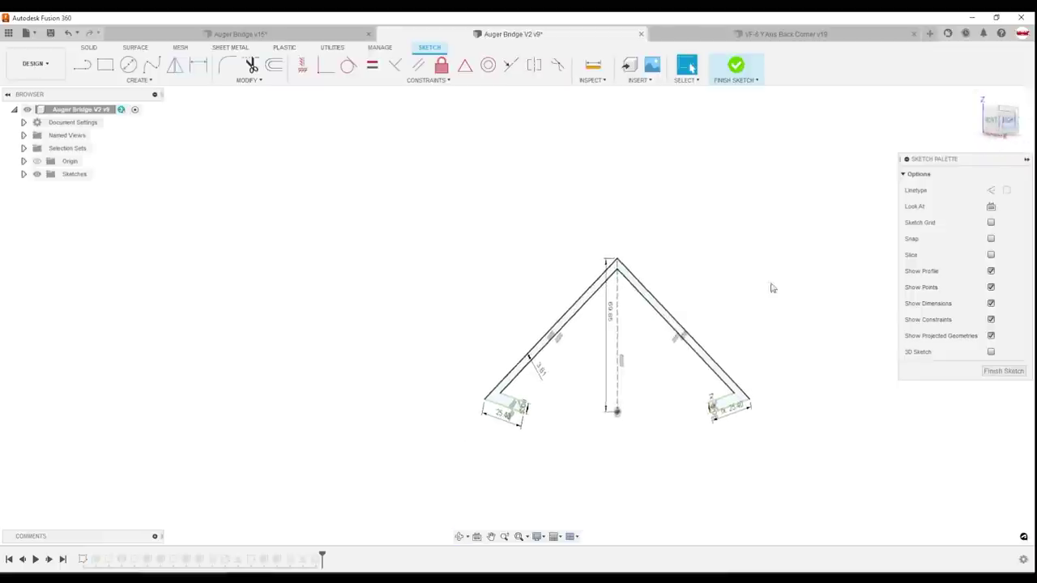
# - Finish the V2 profile sketch and confirm Plane1's -3.75 in offset from the YZ plane
pyautogui.click(1004, 371)
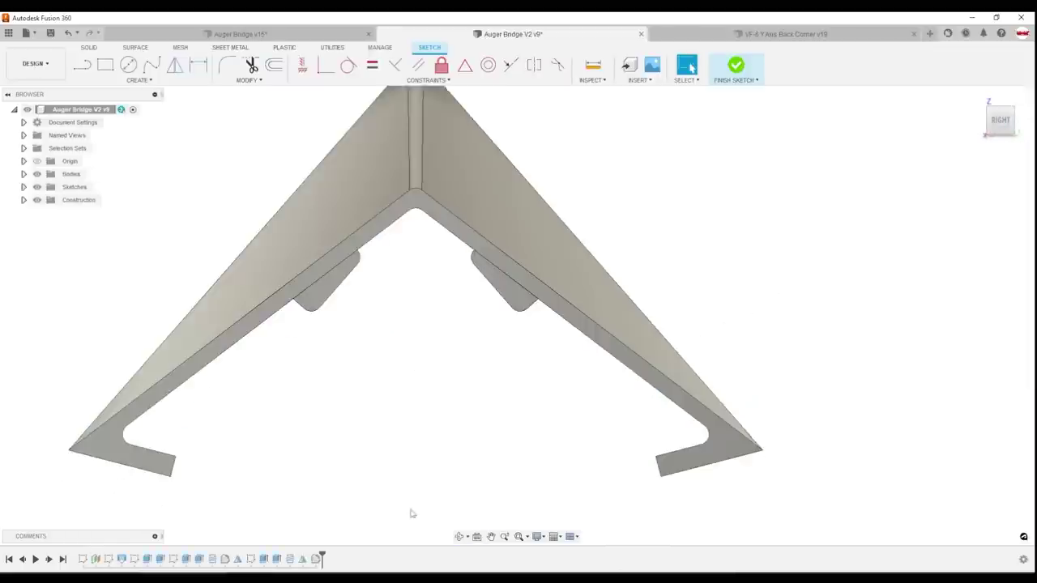
pyautogui.keyDown('shift'); pyautogui.moveTo(319, 435); pyautogui.dragTo(338, 423, button='middle'); pyautogui.keyUp('shift')
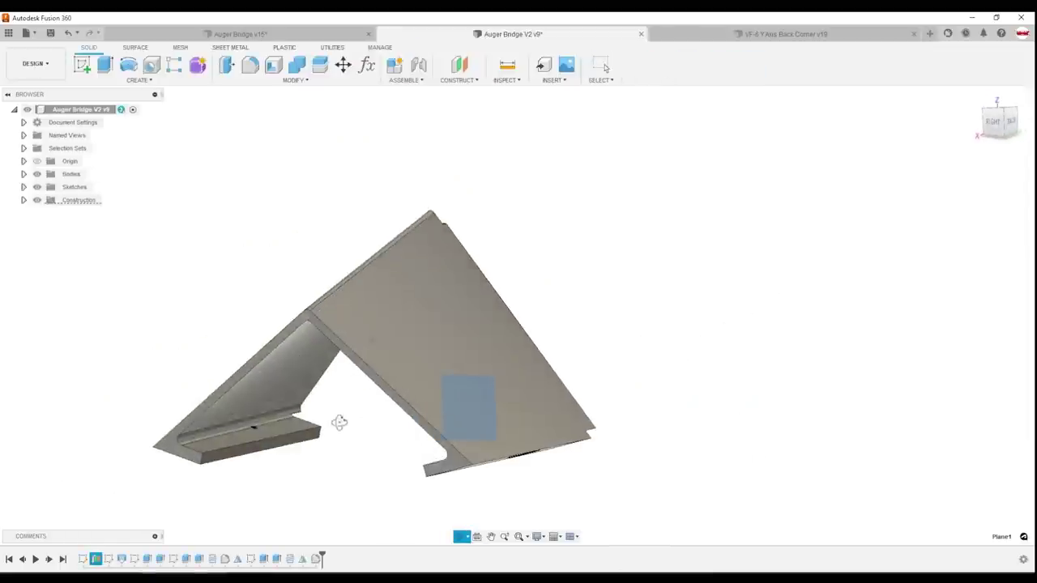
pyautogui.doubleClick(96, 560)
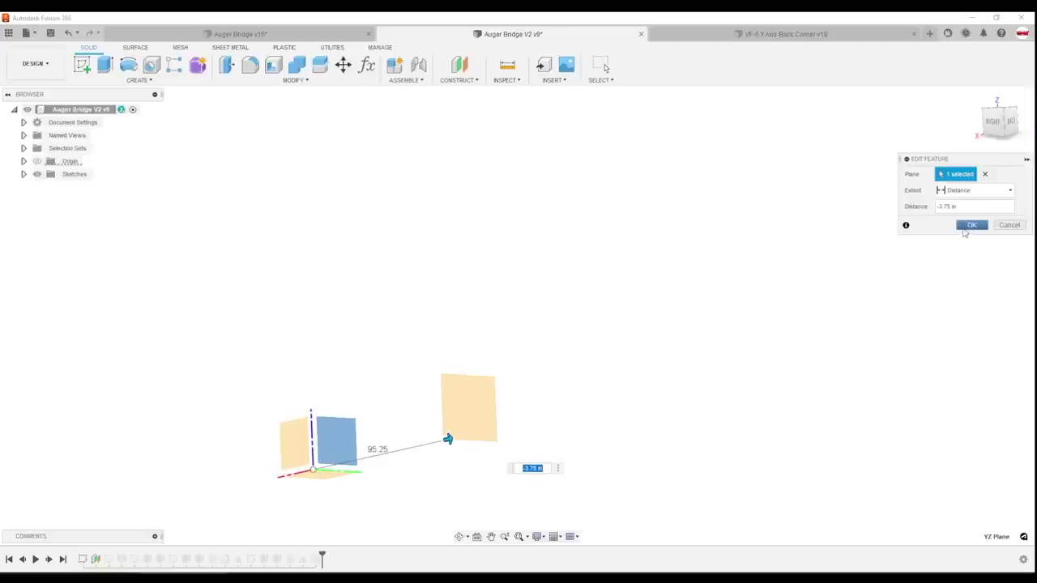
pyautogui.click(971, 226)
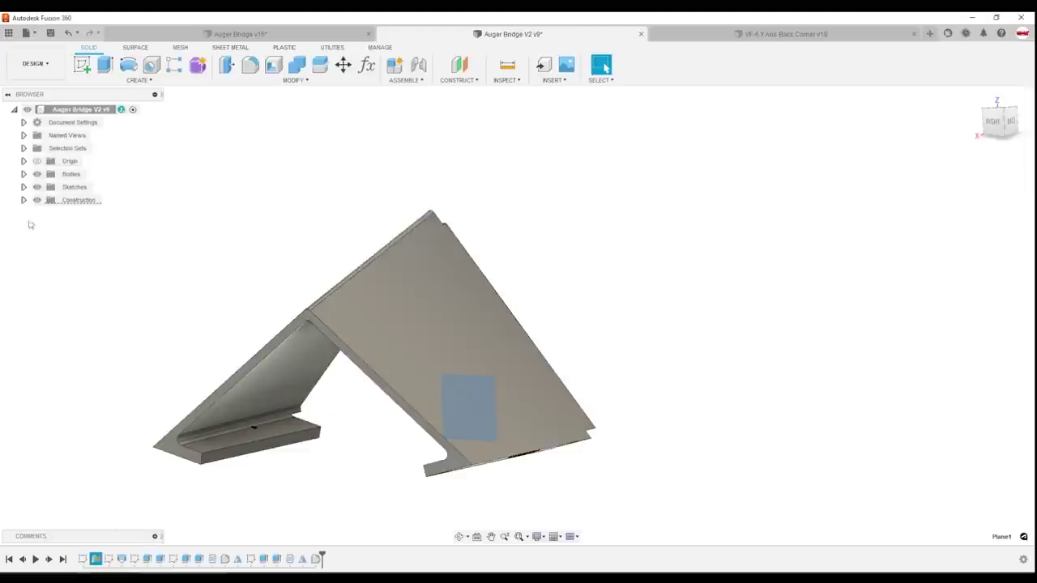
pyautogui.click(460, 80)
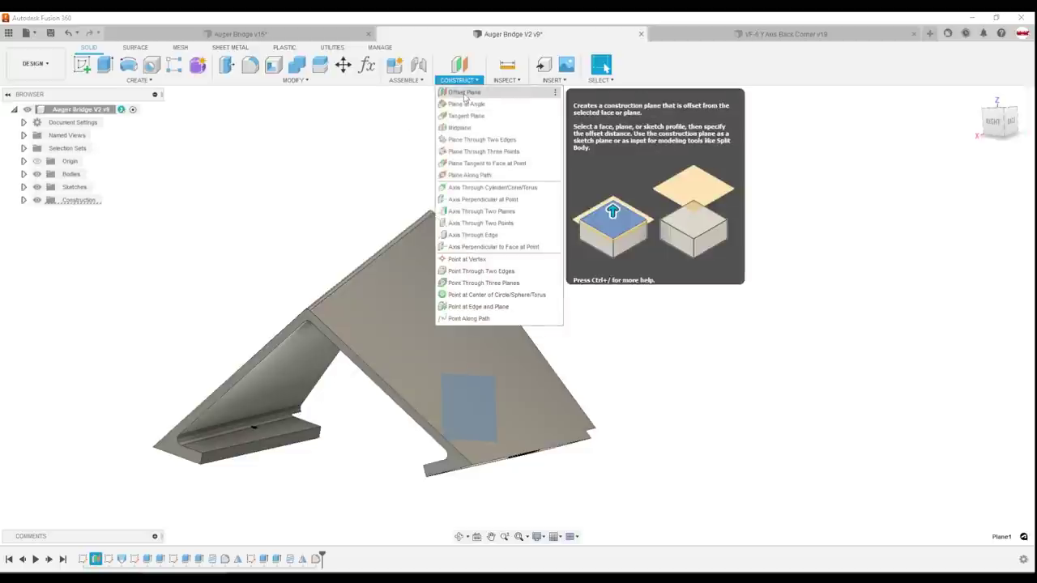
# - Edit the second profile sketch and show Sketch1's chevron alongside it
pyautogui.click(301, 189)
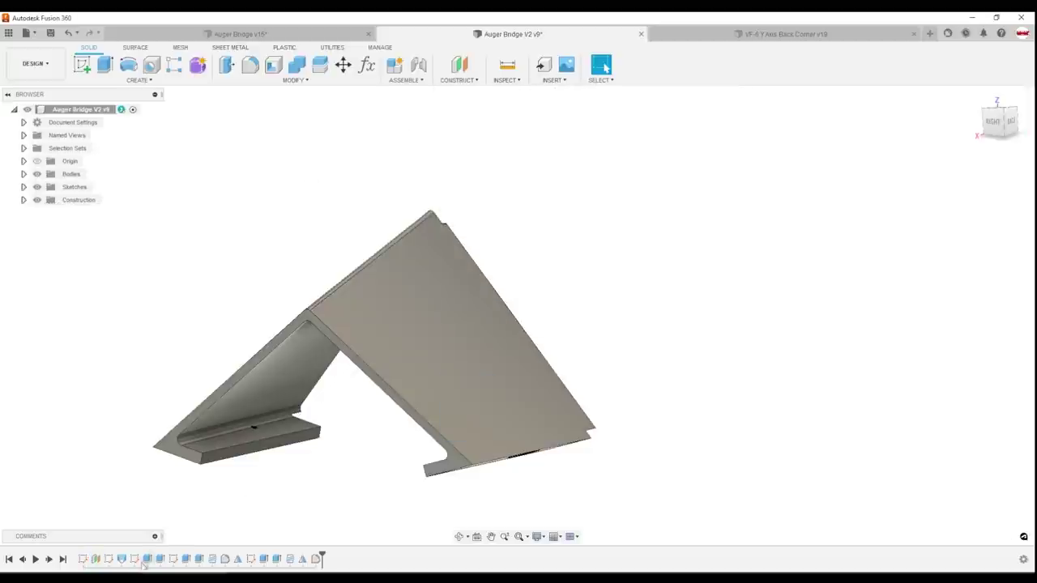
pyautogui.click(108, 559)
pyautogui.rightClick(109, 559)
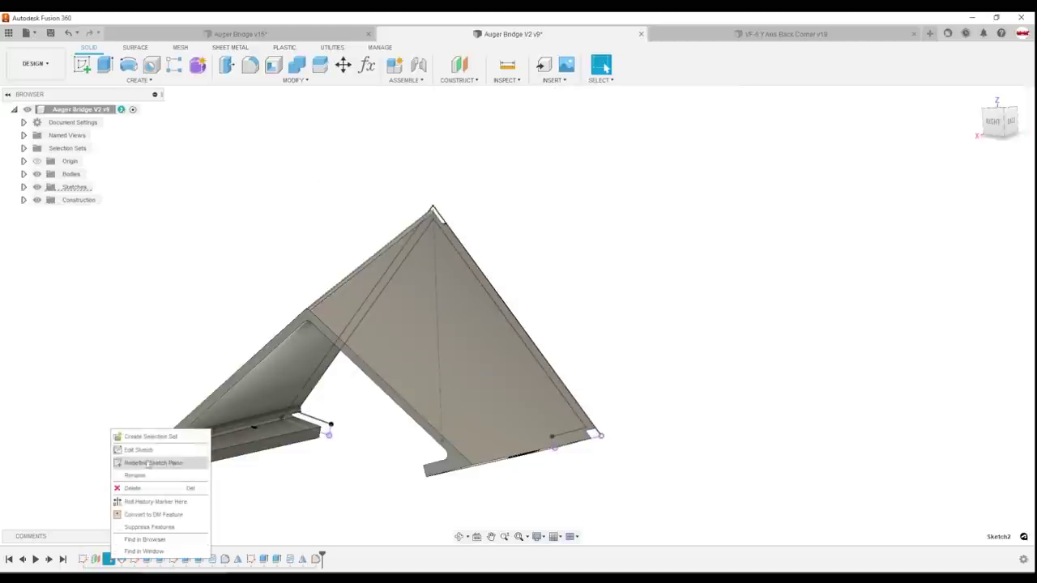
pyautogui.click(162, 447)
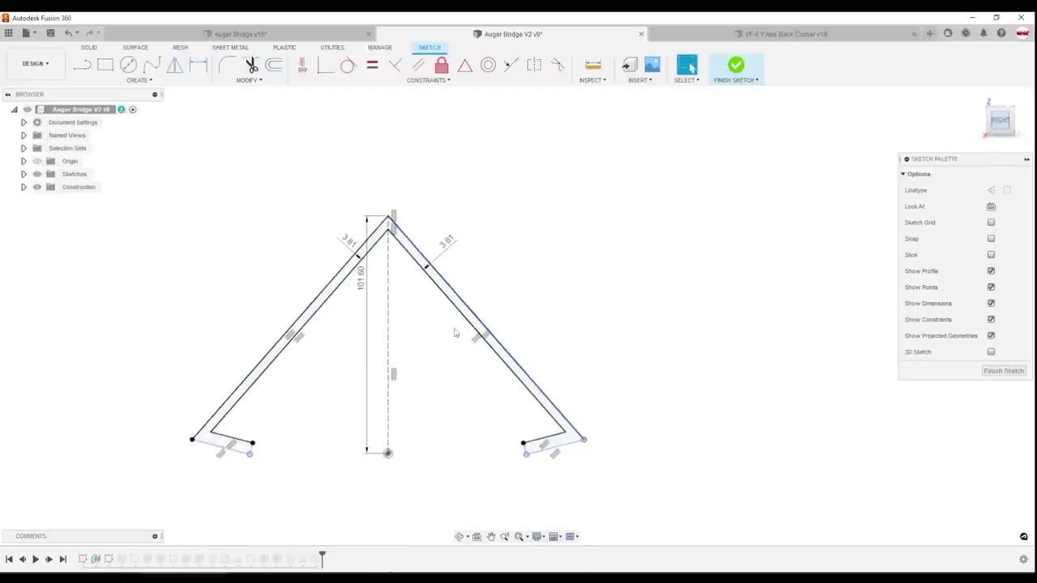
pyautogui.click(24, 174)
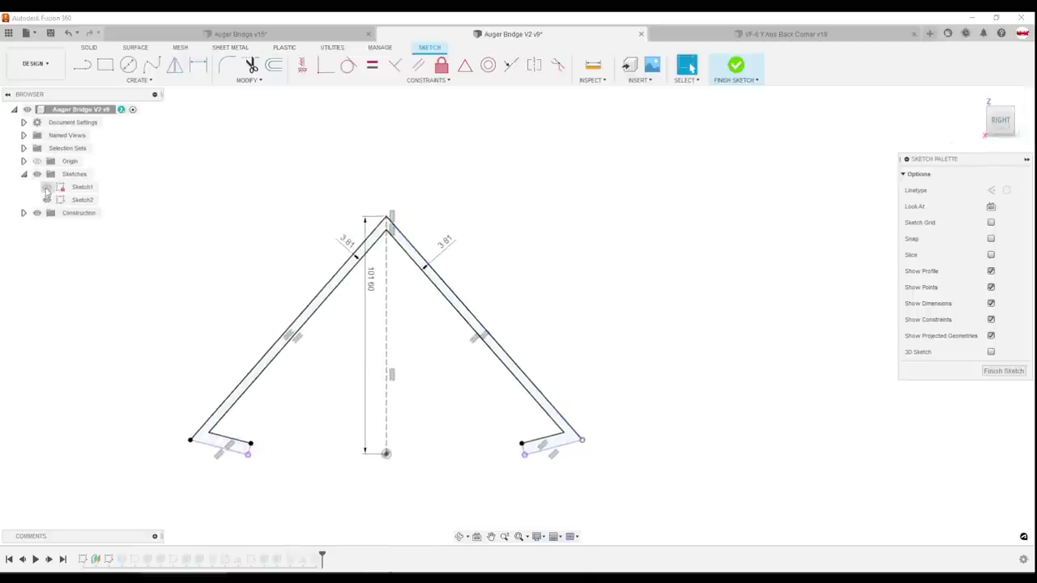
pyautogui.click(46, 187)
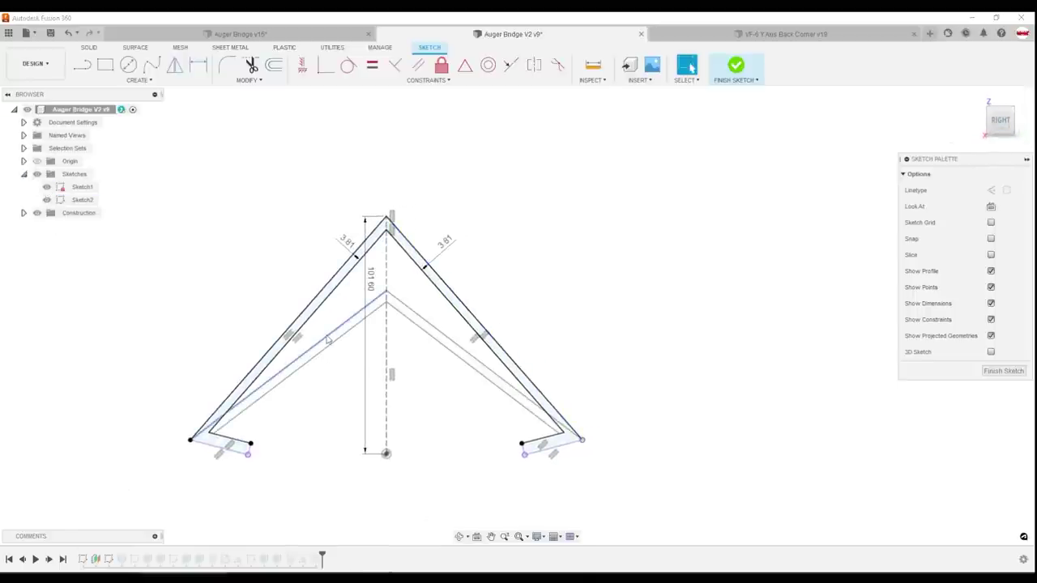
# - View both chevron profiles in depth and open Loft1 for editing
pyautogui.moveTo(690, 69)
pyautogui.keyDown('shift'); pyautogui.mouseDown(button='middle')
pyautogui.moveTo(620, 287)
pyautogui.moveTo(607, 296)
pyautogui.moveTo(667, 301)
pyautogui.moveTo(656, 302)
pyautogui.mouseUp(button='middle'); pyautogui.keyUp('shift')
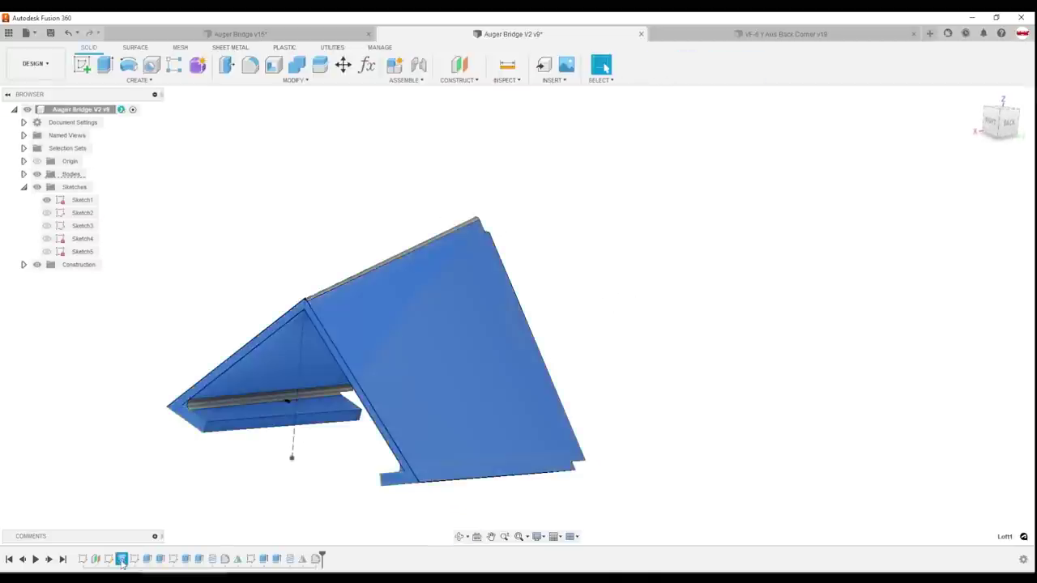
pyautogui.rightClick(121, 559)
pyautogui.click(150, 464)
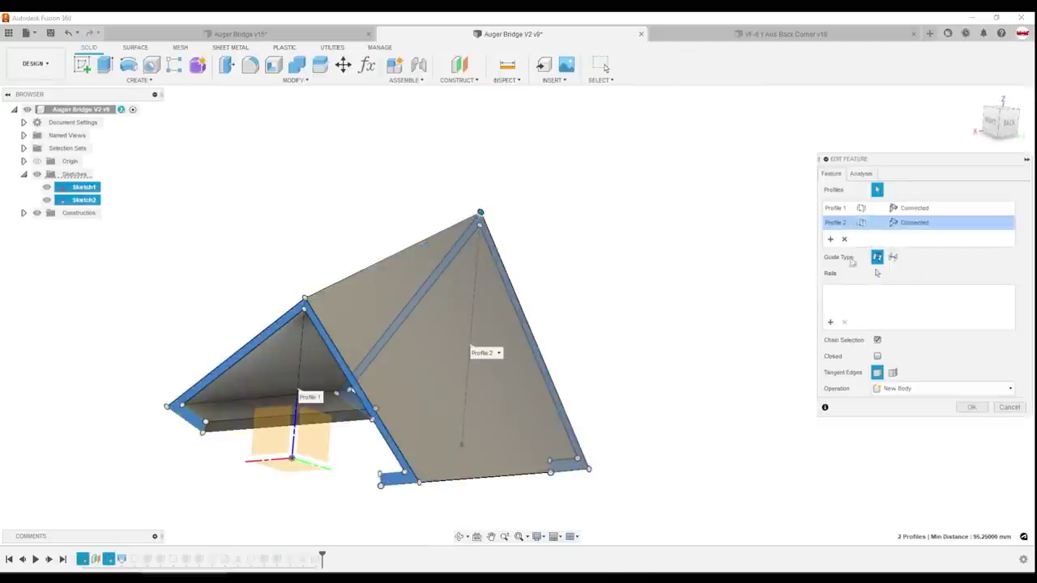
# - Replace the loft's second profile with the Sketch2 chevron and confirm the tent-shaped loft
pyautogui.click(844, 240)
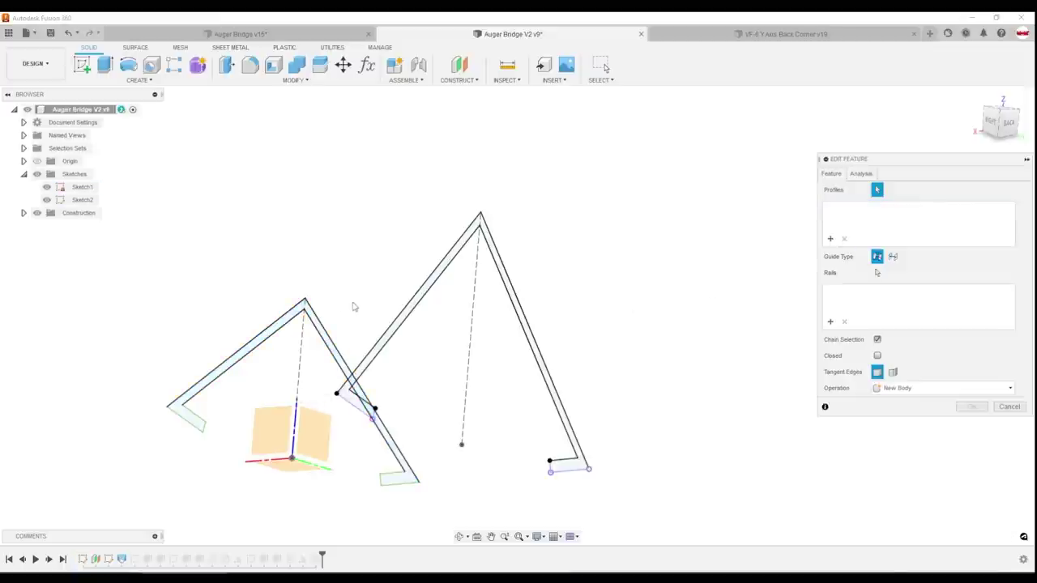
pyautogui.click(481, 217)
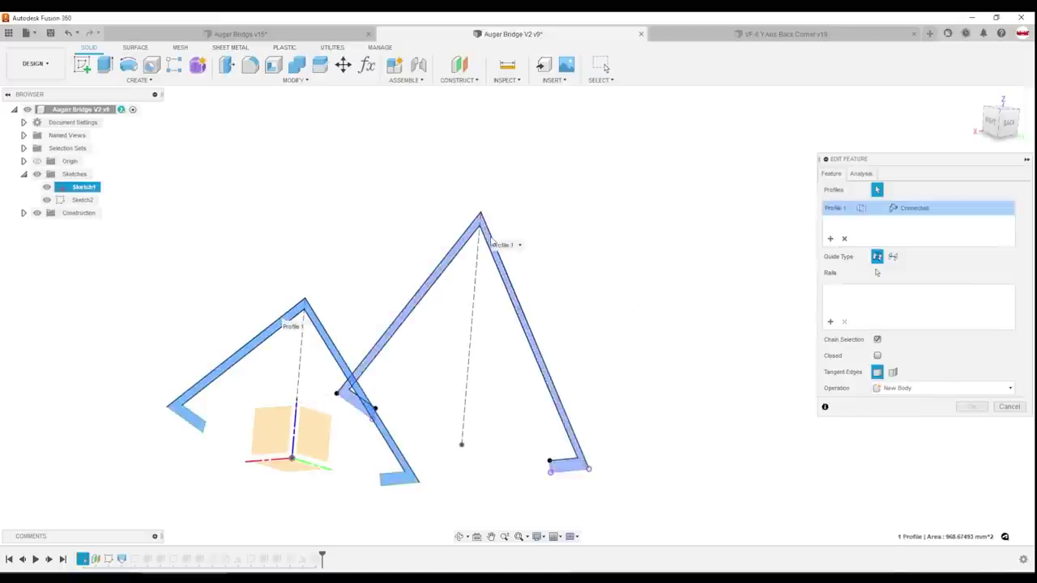
pyautogui.keyDown('shift'); pyautogui.moveTo(597, 309); pyautogui.dragTo(490, 349, button='middle'); pyautogui.keyUp('shift')
pyautogui.keyDown('shift'); pyautogui.moveTo(563, 314); pyautogui.dragTo(109, 533, button='middle'); pyautogui.keyUp('shift')
pyautogui.press('Return')
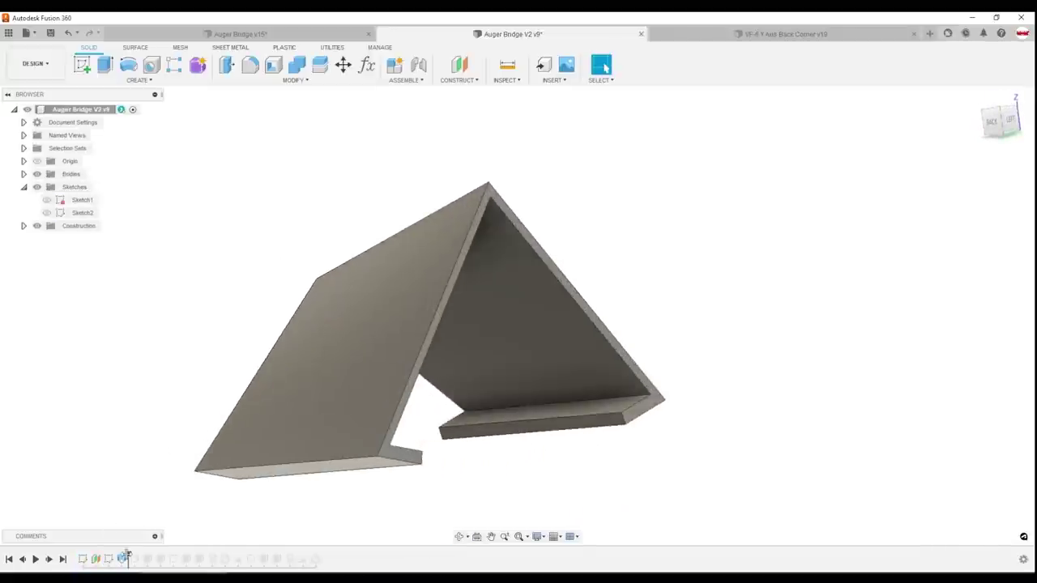
# - Replay the history through the flange-shortening and both bracket features, then inspect beneath the brackets
pyautogui.moveTo(130, 559); pyautogui.dragTo(139, 559)
pyautogui.click(49, 559)
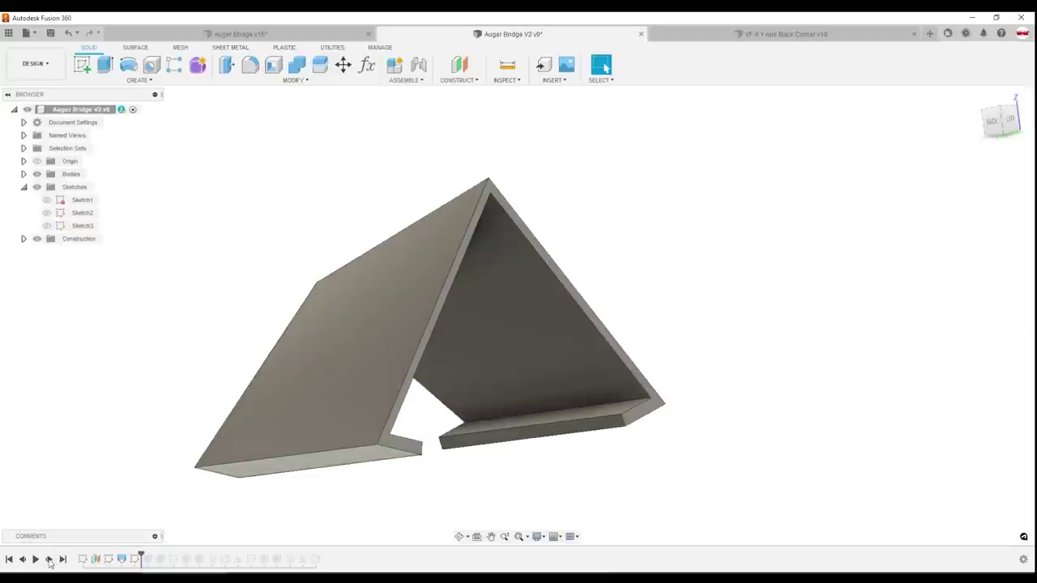
pyautogui.click(49, 559)
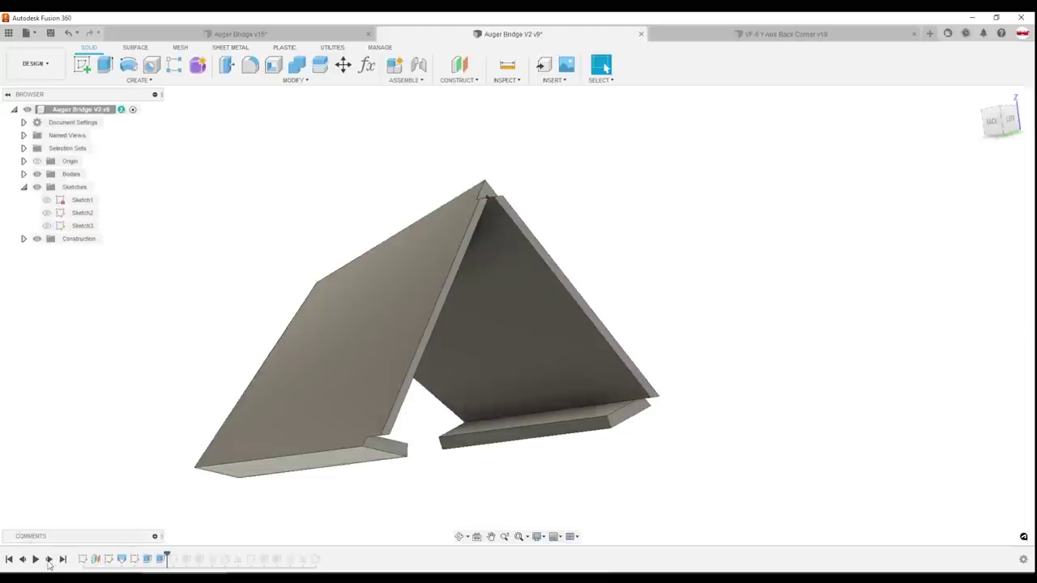
pyautogui.click(50, 559)
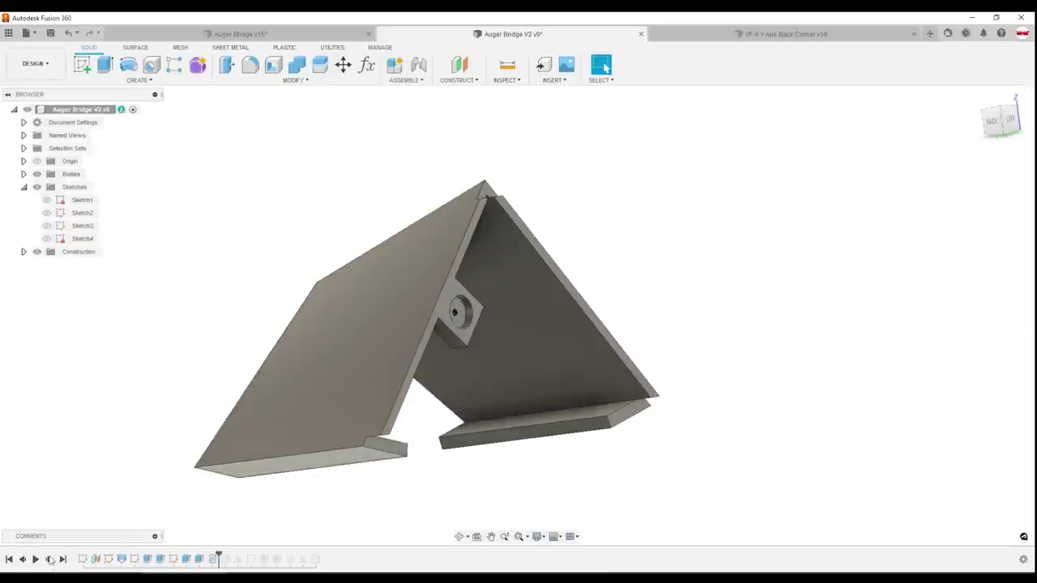
pyautogui.click(49, 559)
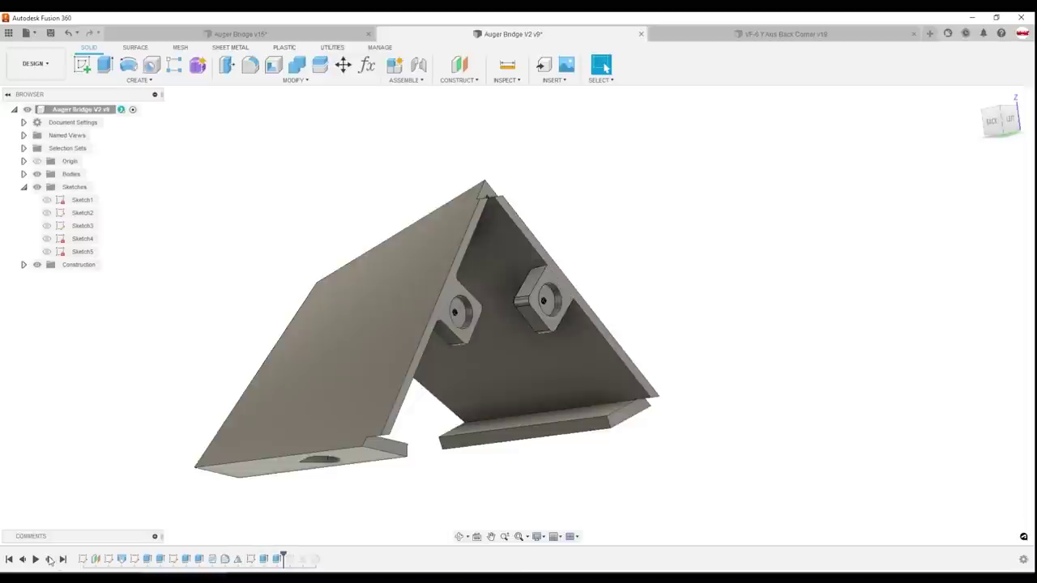
pyautogui.keyDown('shift'); pyautogui.moveTo(187, 472); pyautogui.dragTo(427, 410, button='middle'); pyautogui.keyUp('shift')
pyautogui.click(381, 359)
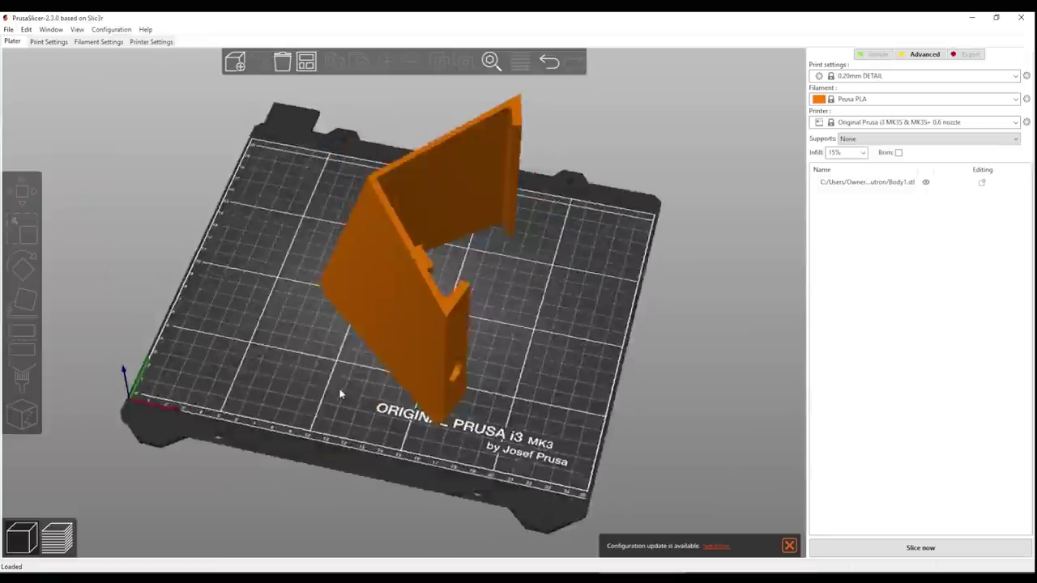
pyautogui.moveTo(340, 394); pyautogui.dragTo(252, 357)
pyautogui.click(300, 350)
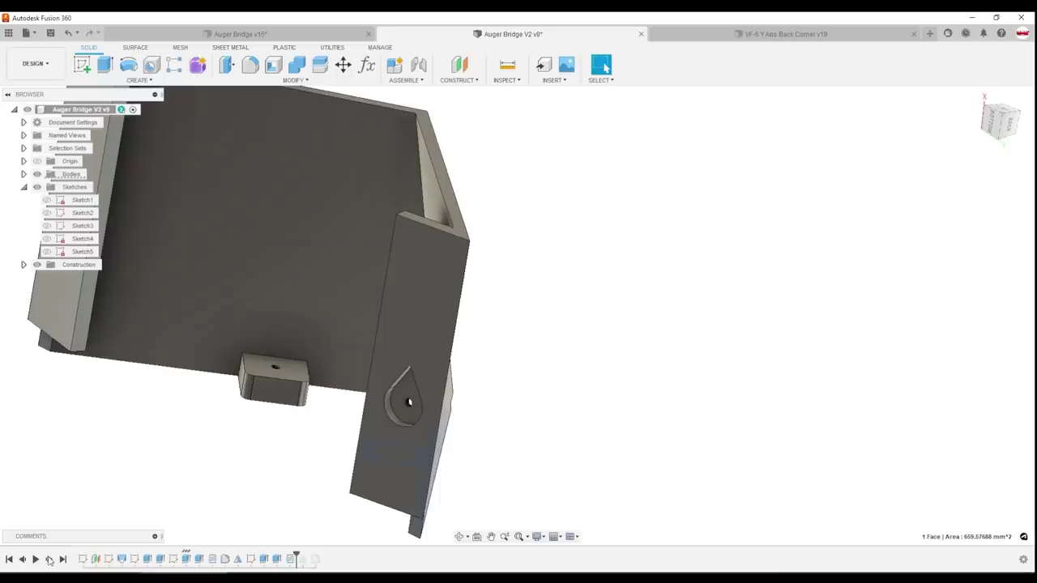
pyautogui.keyDown('shift'); pyautogui.moveTo(243, 389); pyautogui.dragTo(496, 326, button='middle'); pyautogui.keyUp('shift')
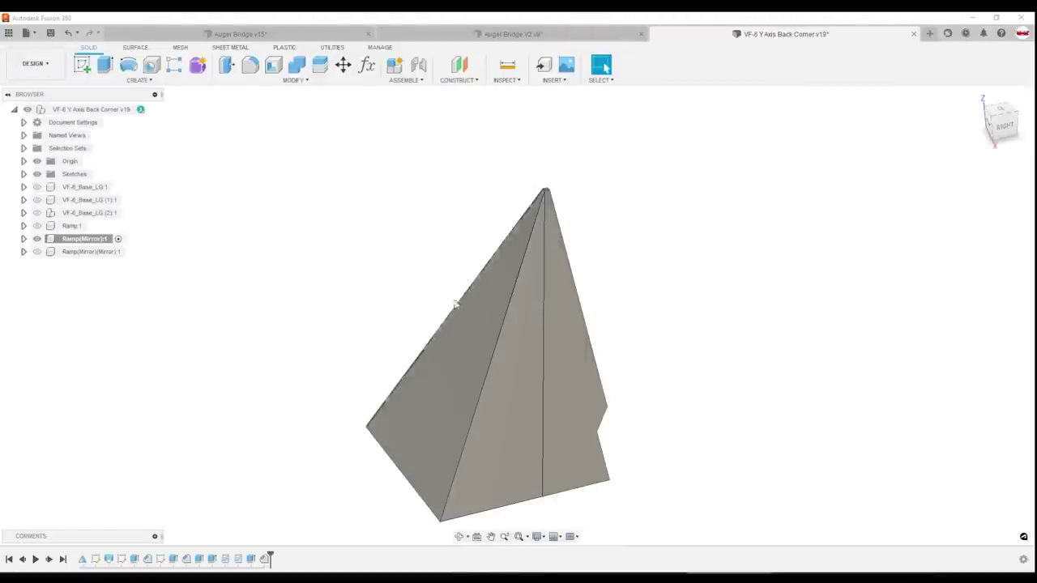
# - Inspect the corner guard's back, sloped top and bottom faces from several angles
pyautogui.moveTo(456, 304); pyautogui.dragTo(297, 261, button='middle')
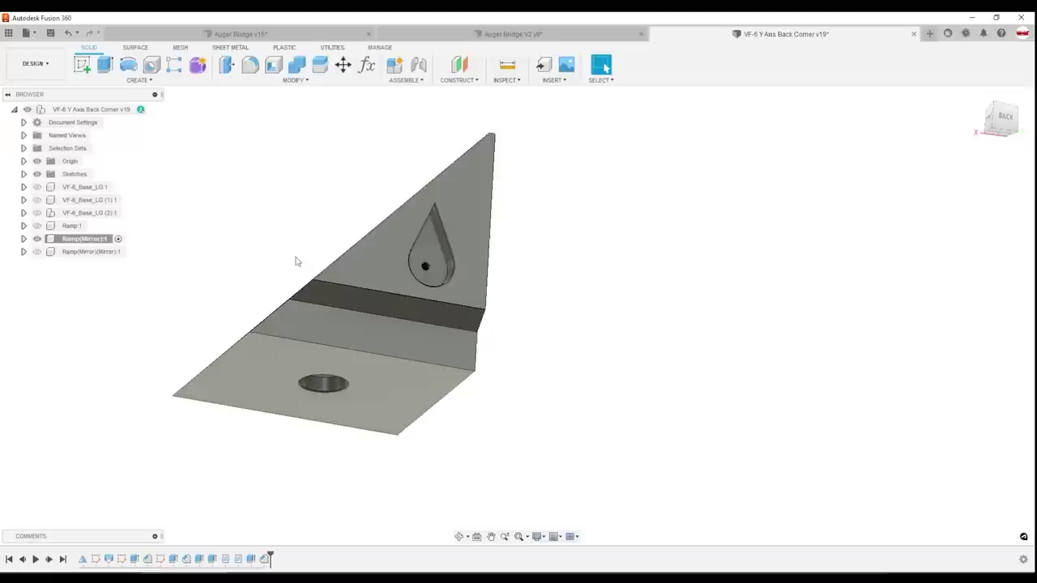
pyautogui.keyDown('shift'); pyautogui.moveTo(434, 245); pyautogui.dragTo(445, 264, button='middle'); pyautogui.keyUp('shift')
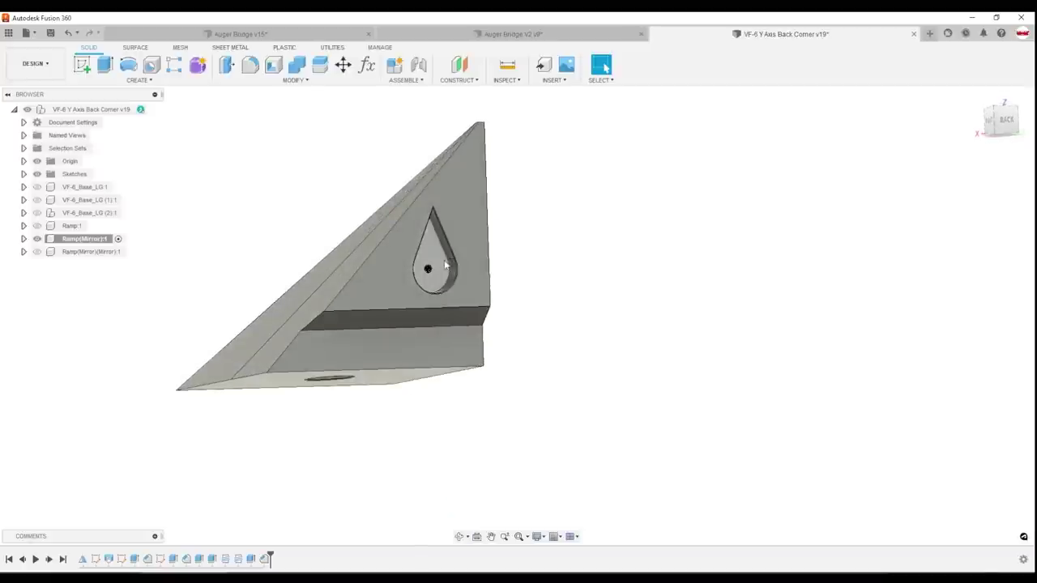
pyautogui.keyDown('shift'); pyautogui.moveTo(396, 317); pyautogui.dragTo(439, 333, button='middle'); pyautogui.keyUp('shift')
pyautogui.click(439, 333)
pyautogui.keyDown('shift'); pyautogui.moveTo(378, 419); pyautogui.dragTo(351, 354, button='middle'); pyautogui.keyUp('shift')
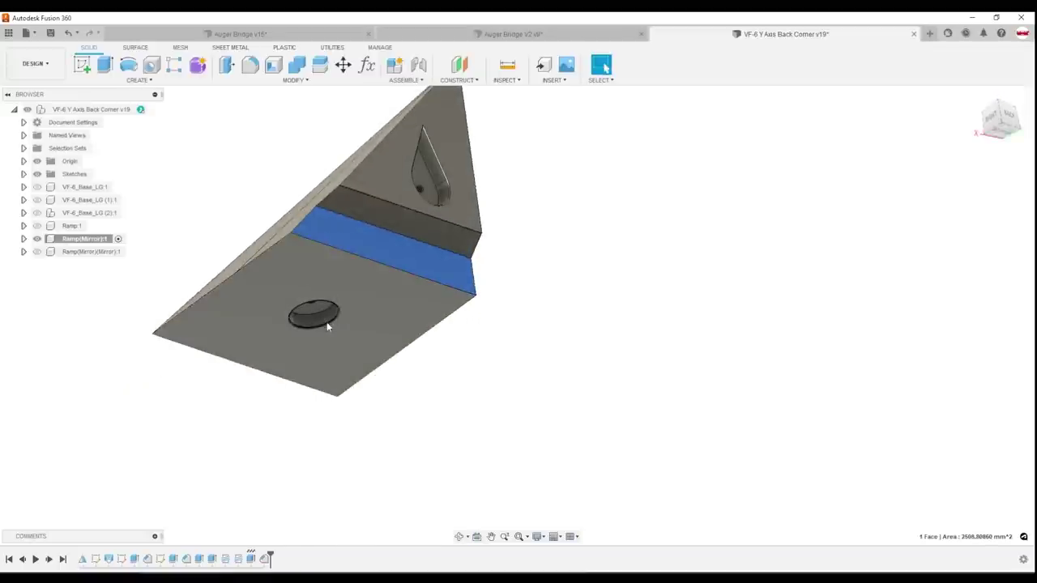
pyautogui.keyDown('shift'); pyautogui.moveTo(327, 324); pyautogui.dragTo(610, 390, button='middle'); pyautogui.keyUp('shift')
pyautogui.click(641, 423)
pyautogui.click(559, 397)
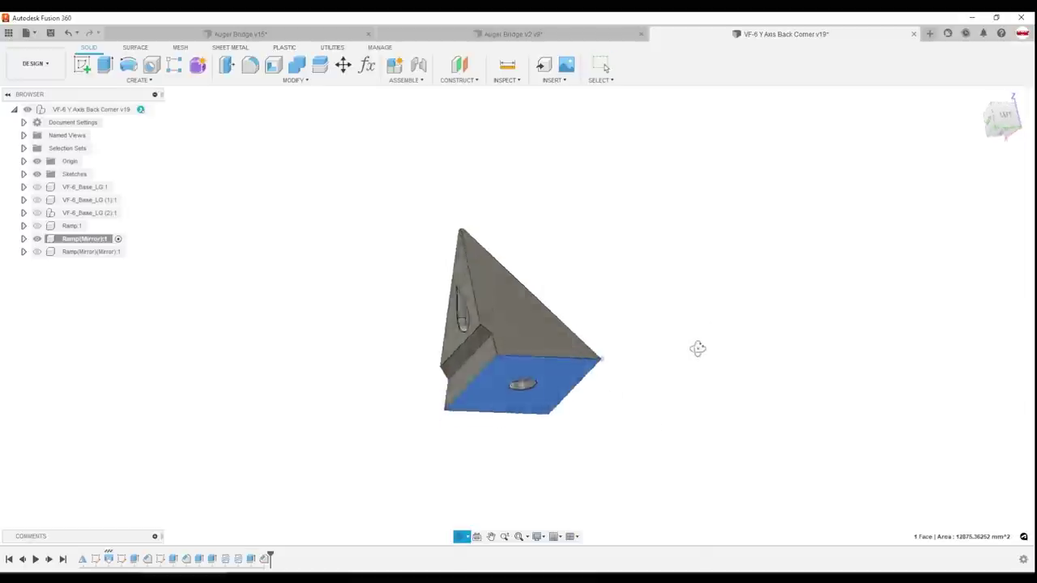
pyautogui.keyDown('shift'); pyautogui.moveTo(697, 350); pyautogui.dragTo(482, 423, button='middle'); pyautogui.keyUp('shift')
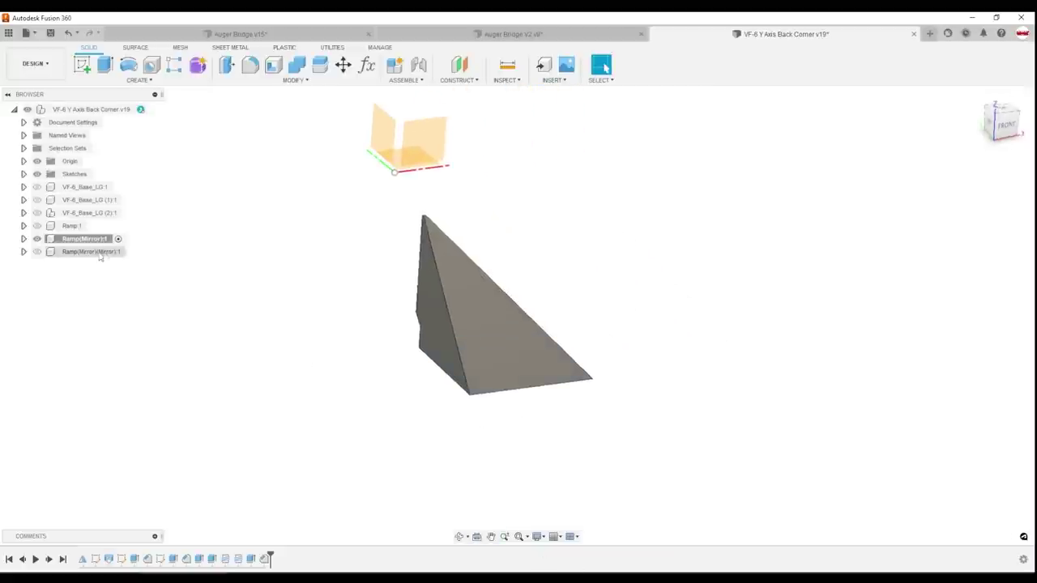
# - Toggle the ramp bodies' visibility so both mirrored ramps show together as a pyramid
pyautogui.click(37, 239)
pyautogui.click(37, 252)
pyautogui.click(36, 240)
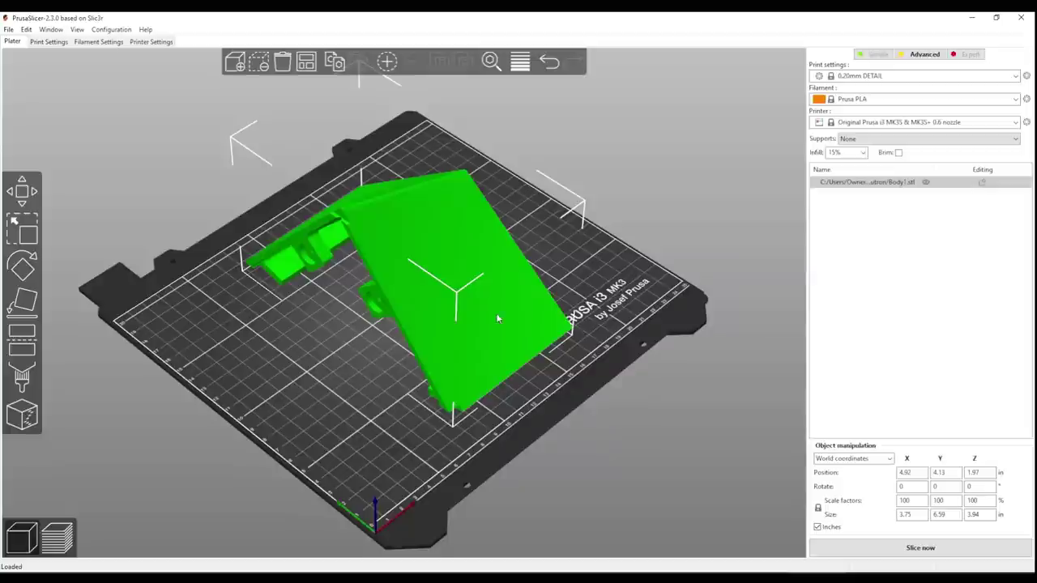
# - Lay the guard flat on a chosen face with Place on face
pyautogui.click(20, 307)
pyautogui.click(289, 276)
pyautogui.click(398, 398)
pyautogui.moveTo(398, 398); pyautogui.dragTo(340, 367)
# - Set supports to build plate only and slice, estimating 5h28m and 99.85 g
pyautogui.click(875, 140)
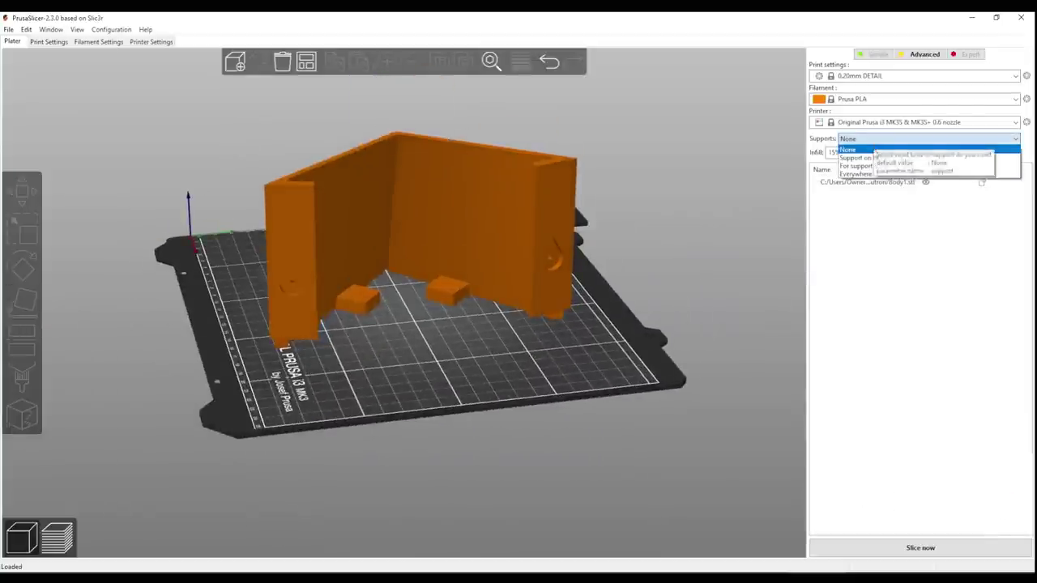
pyautogui.click(874, 154)
pyautogui.click(495, 307)
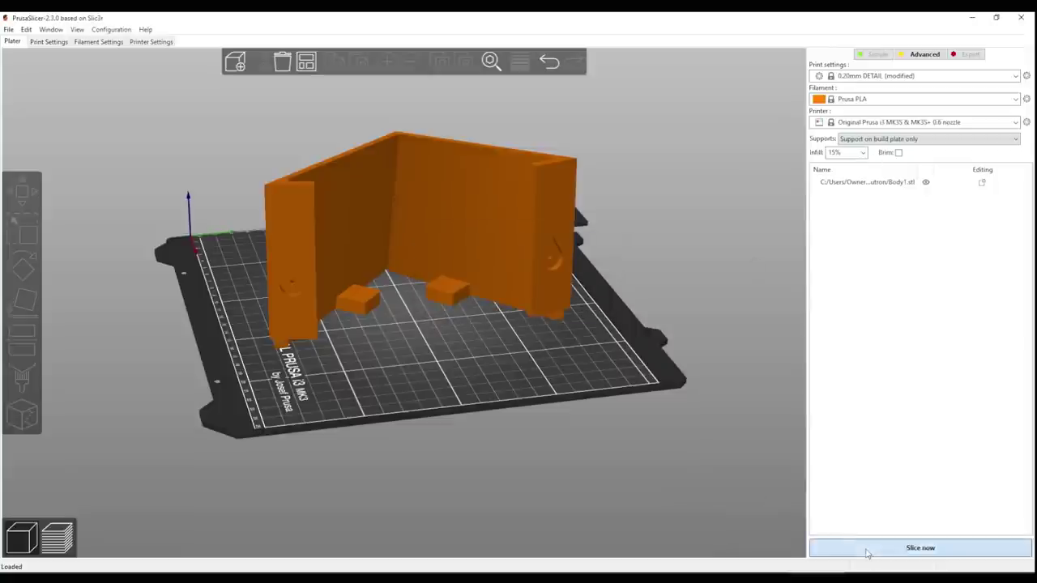
pyautogui.click(866, 550)
pyautogui.moveTo(420, 313); pyautogui.dragTo(254, 357)
pyautogui.moveTo(438, 331); pyautogui.dragTo(465, 303)
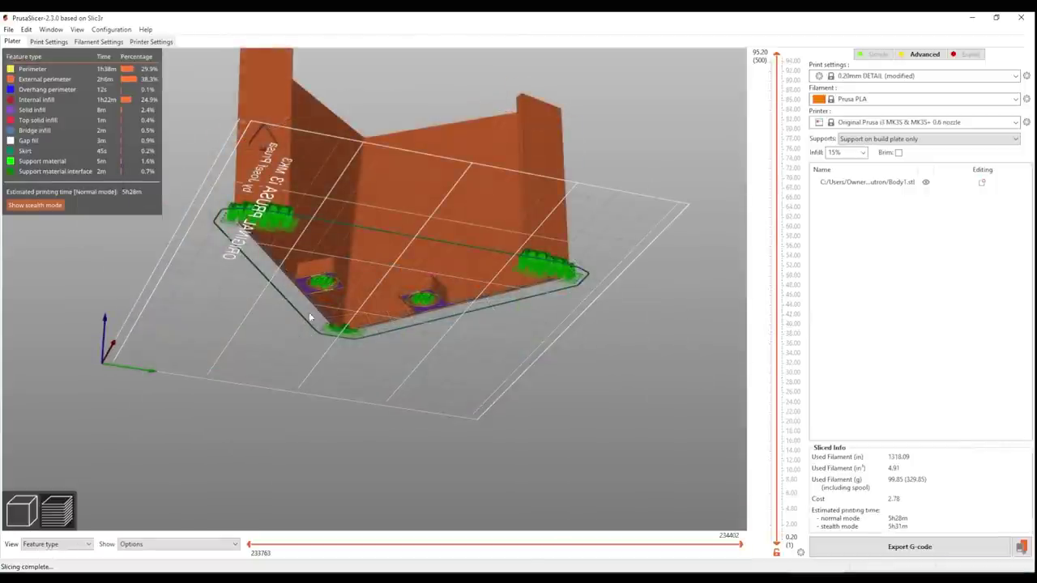
pyautogui.moveTo(309, 312); pyautogui.dragTo(258, 302)
pyautogui.scroll(2, 381, 236)
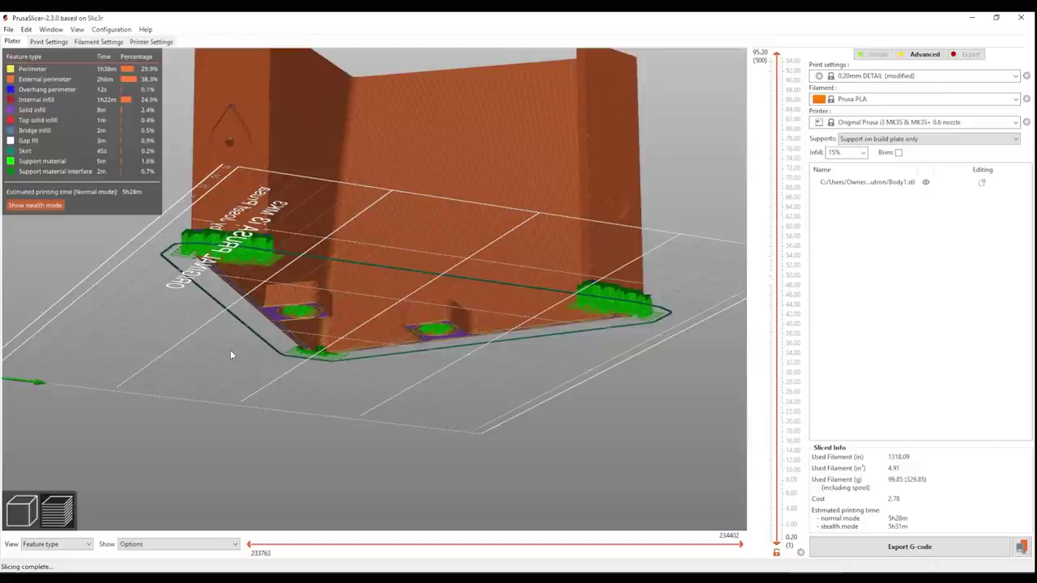
# - Paint support enforcers on the guard's upper ledge and right wall with a 5.45 brush
pyautogui.click(28, 516)
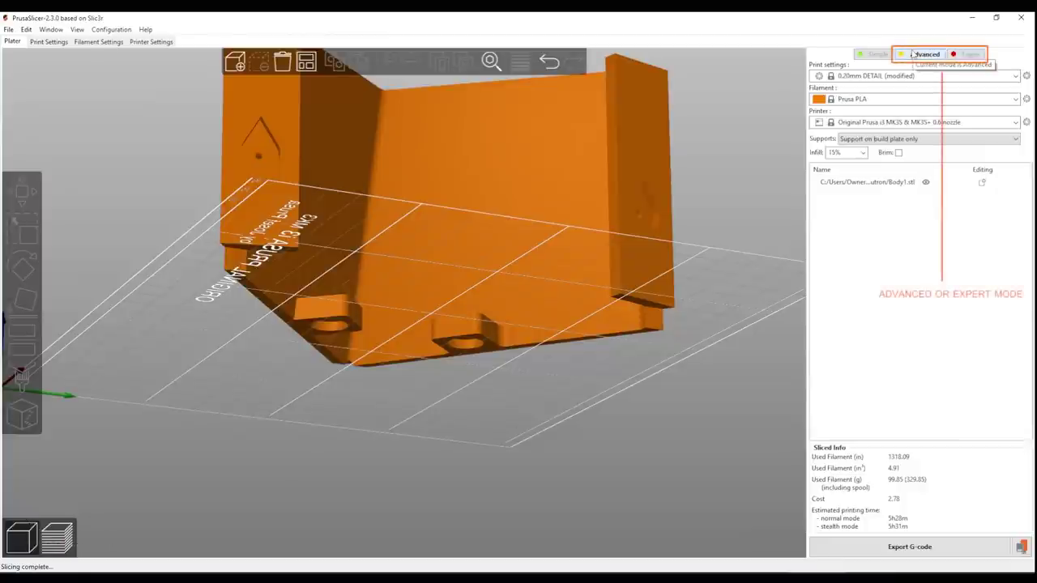
pyautogui.hotkey('ctrl', 'a')
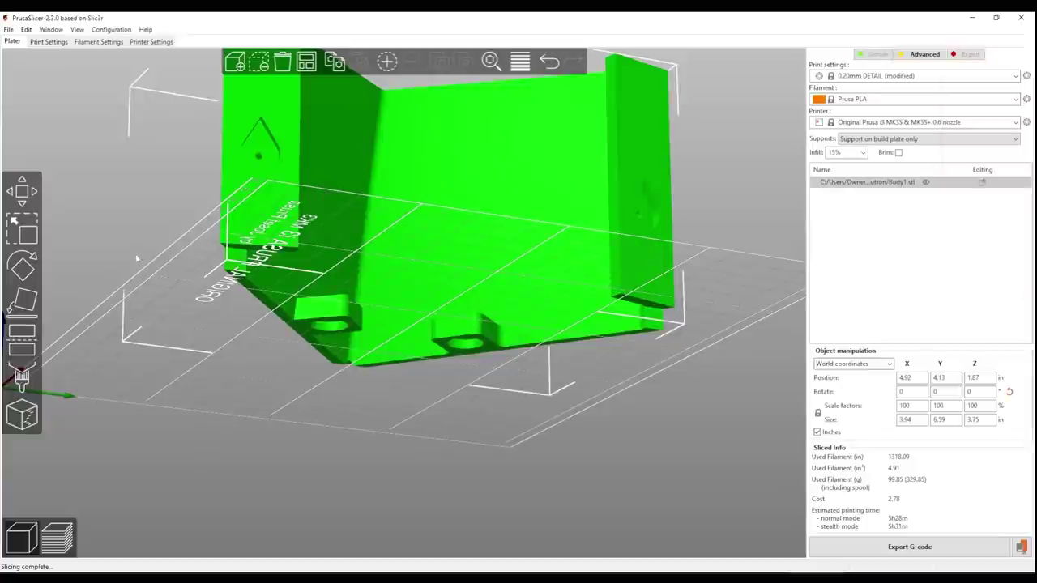
pyautogui.click(21, 377)
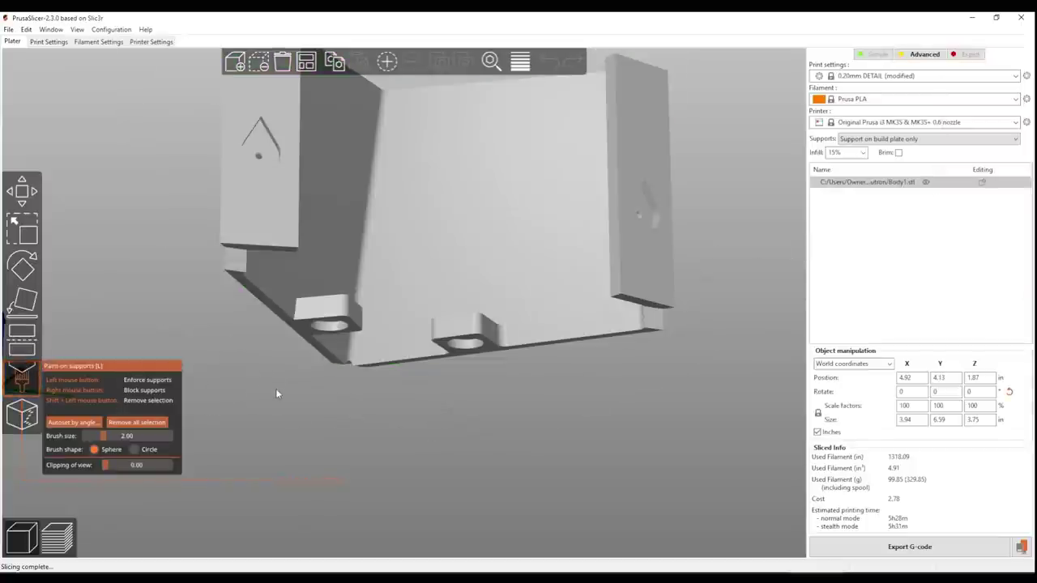
pyautogui.moveTo(278, 394); pyautogui.dragTo(262, 330)
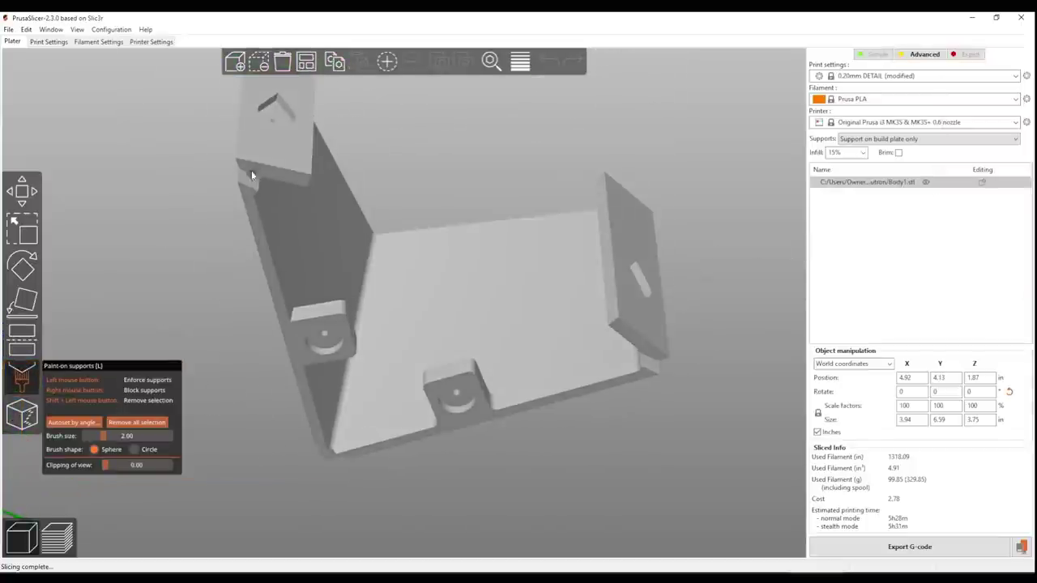
pyautogui.moveTo(103, 436); pyautogui.dragTo(141, 436)
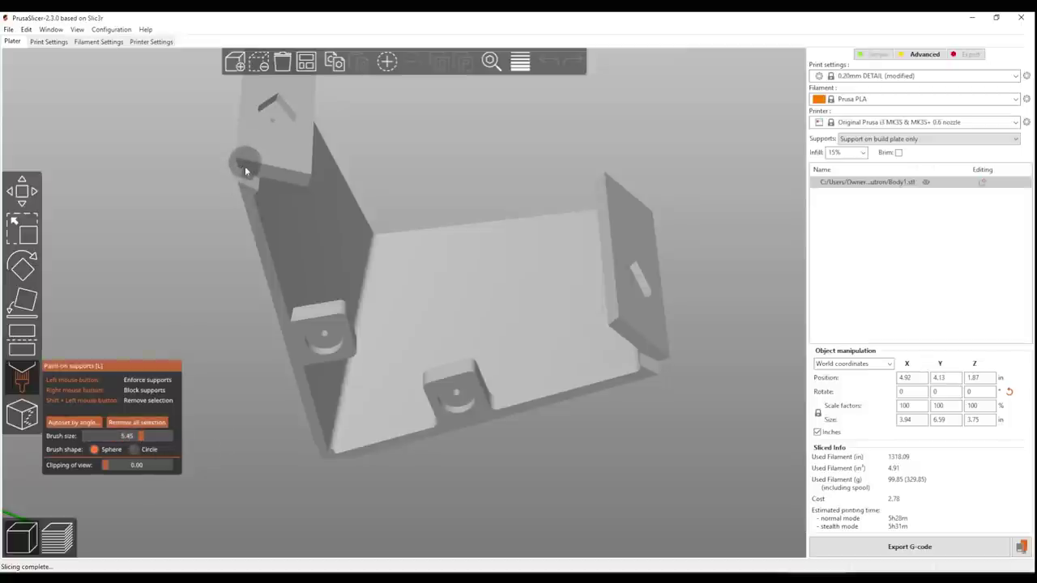
pyautogui.moveTo(245, 166)
pyautogui.mouseDown()
pyautogui.moveTo(271, 187)
pyautogui.moveTo(300, 183)
pyautogui.moveTo(254, 172)
pyautogui.moveTo(296, 172)
pyautogui.mouseUp()
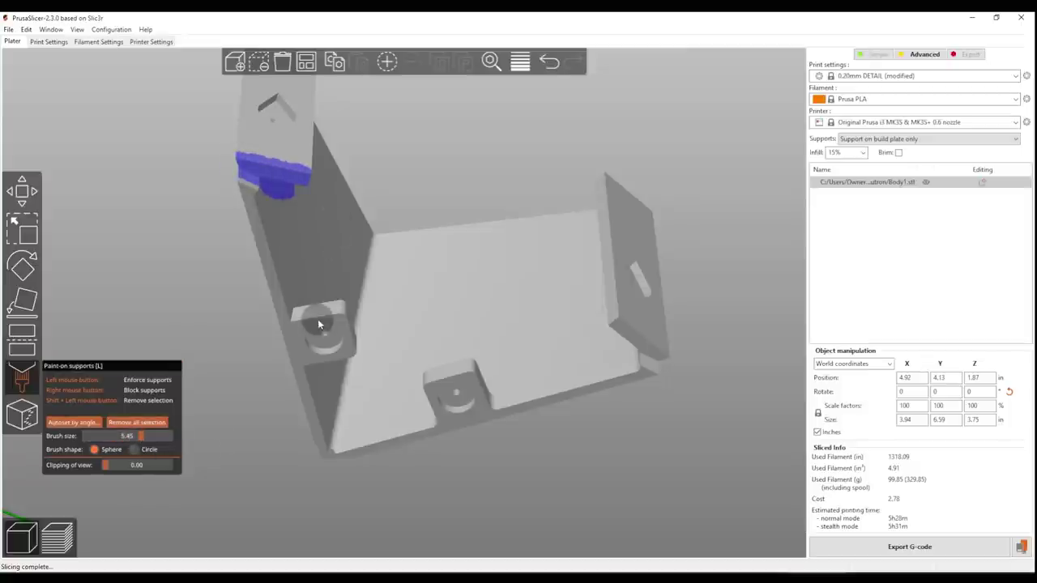
pyautogui.moveTo(603, 334); pyautogui.dragTo(661, 372)
pyautogui.click(1015, 139)
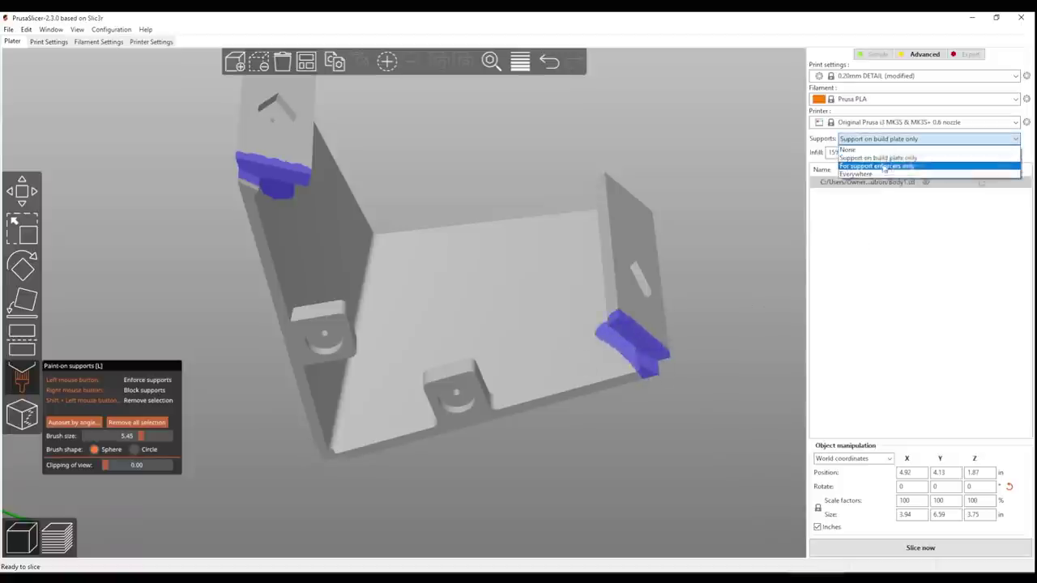
# - Set supports to For support enforcers only and re-slice, estimating 5h27m
pyautogui.click(881, 166)
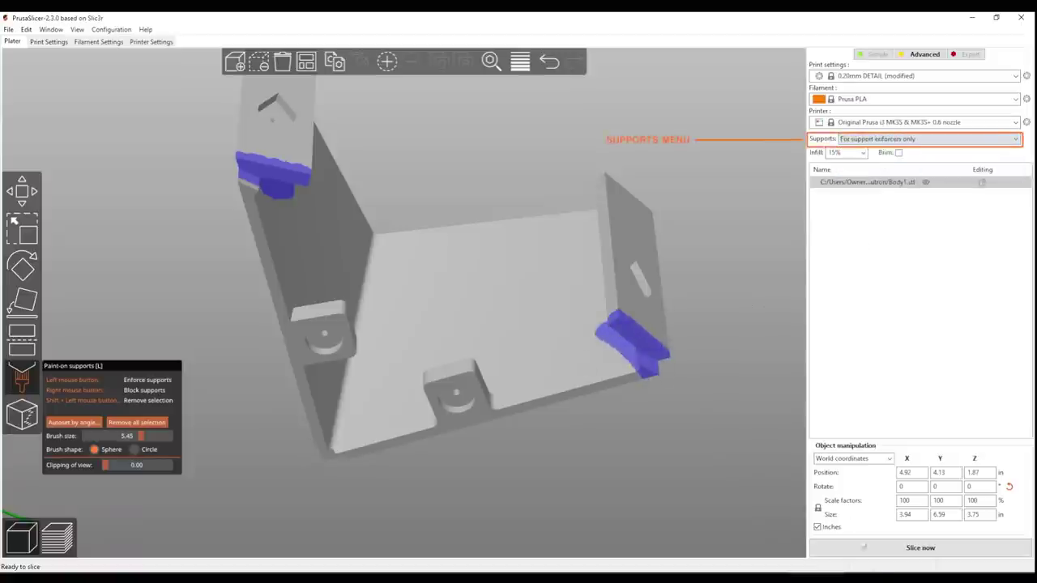
pyautogui.click(921, 547)
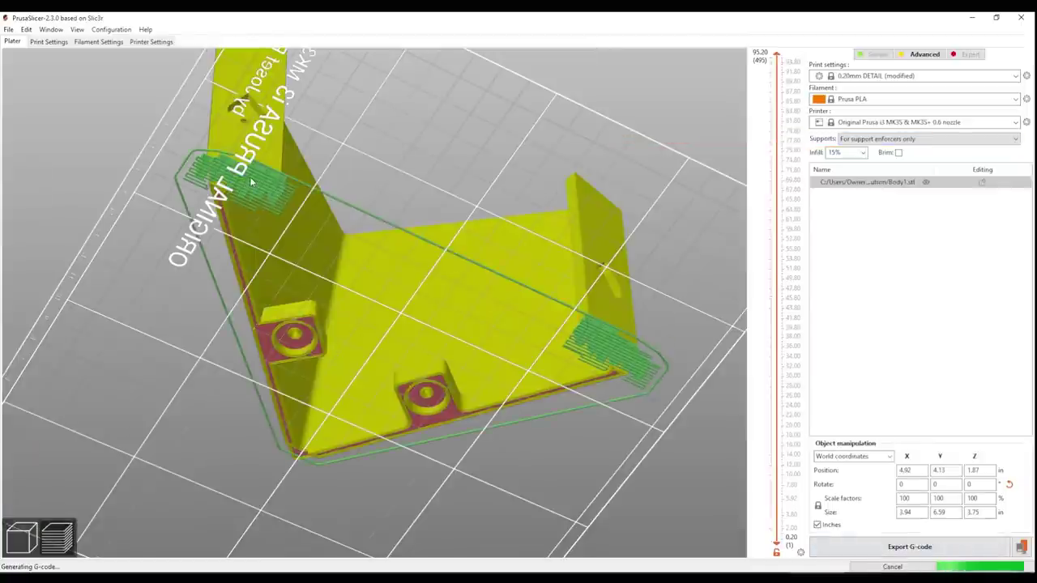